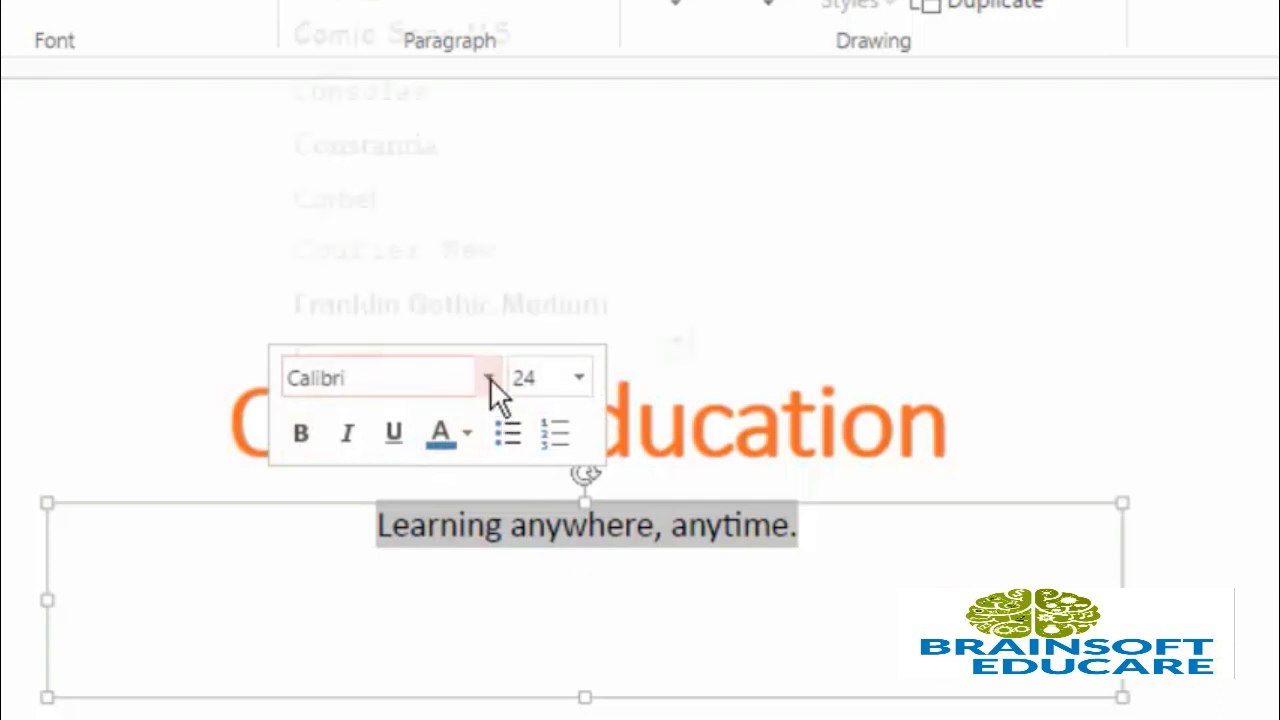
# - Change the font of the subtitle "Learning anywhere, anytime." to Lucida Sans Unicode
pyautogui.click(490, 377)
pyautogui.scroll(-8, 473, 194)
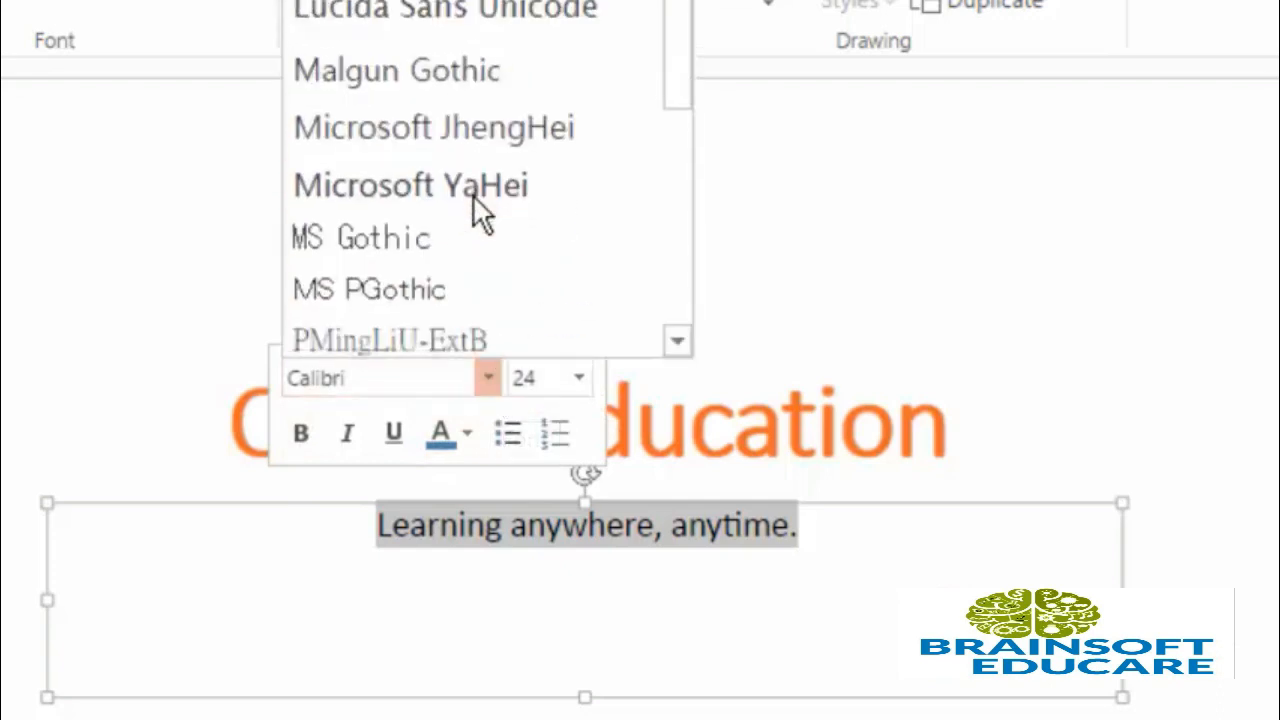
pyautogui.scroll(4, 473, 194)
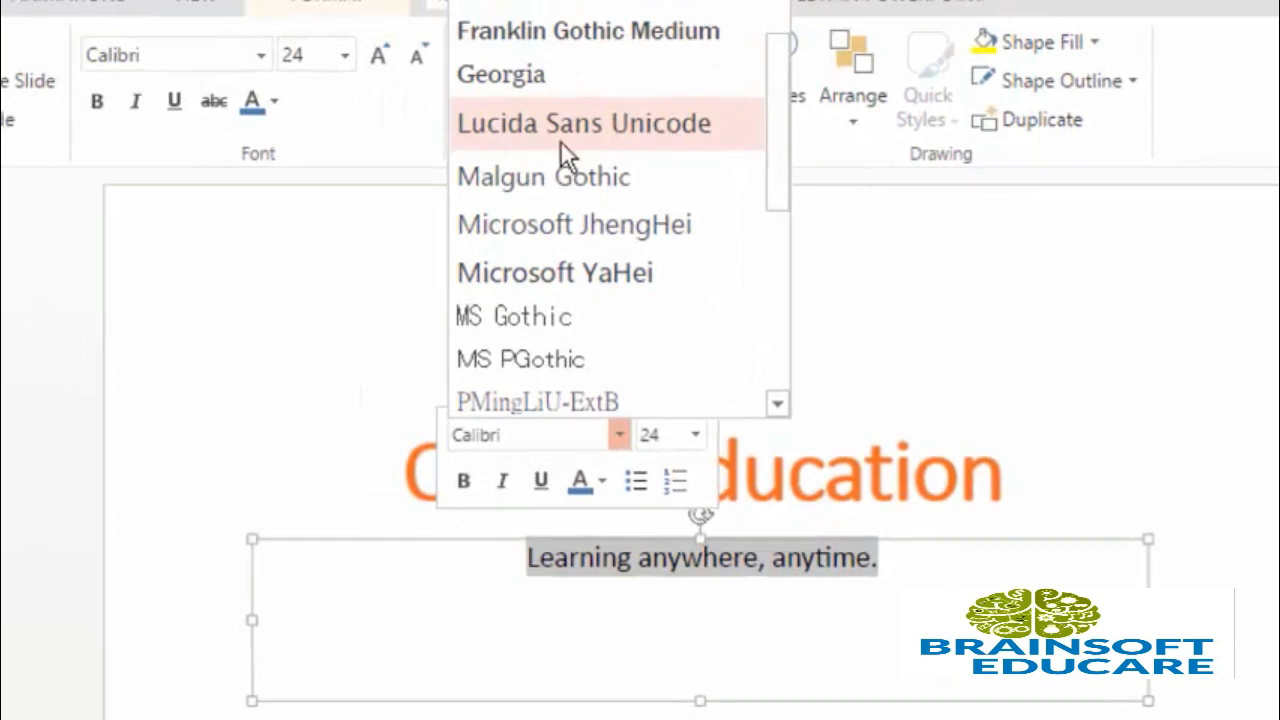
pyautogui.click(702, 141)
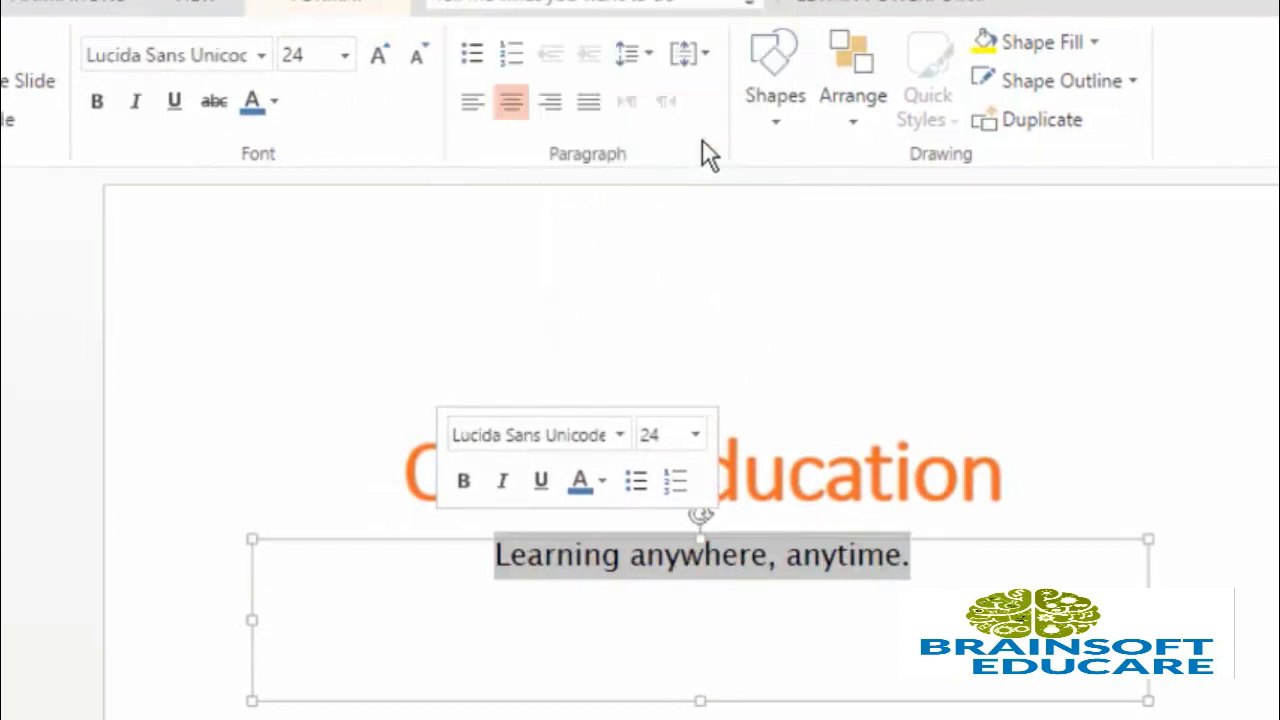
# - Color the subtitle text with the theme's light blue and deselect it
pyautogui.rightClick(587, 559)
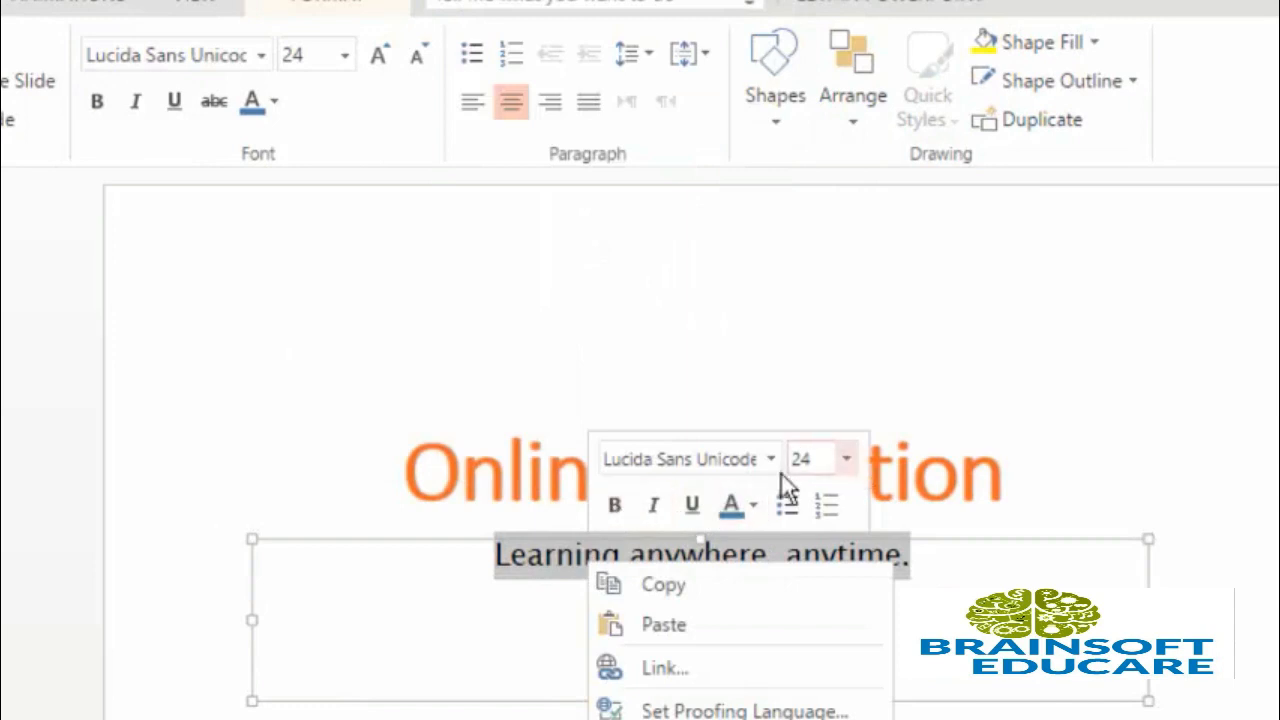
pyautogui.click(734, 500)
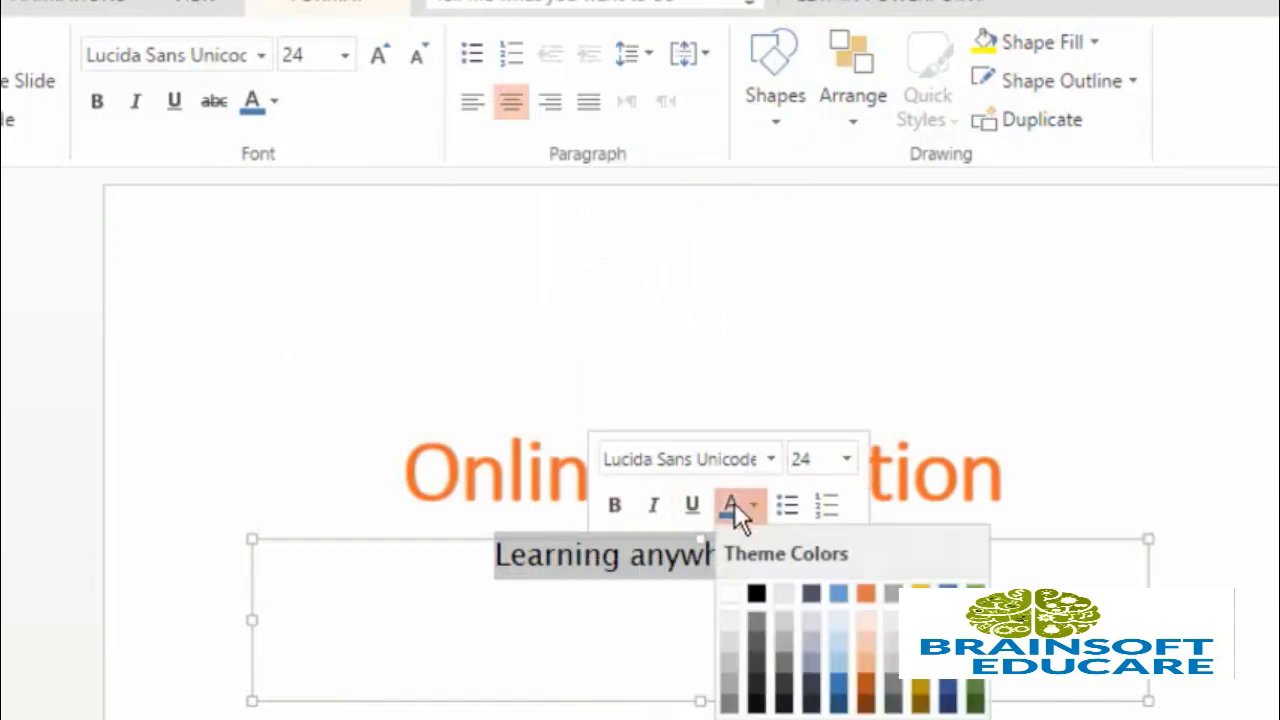
pyautogui.click(834, 592)
pyautogui.click(251, 416)
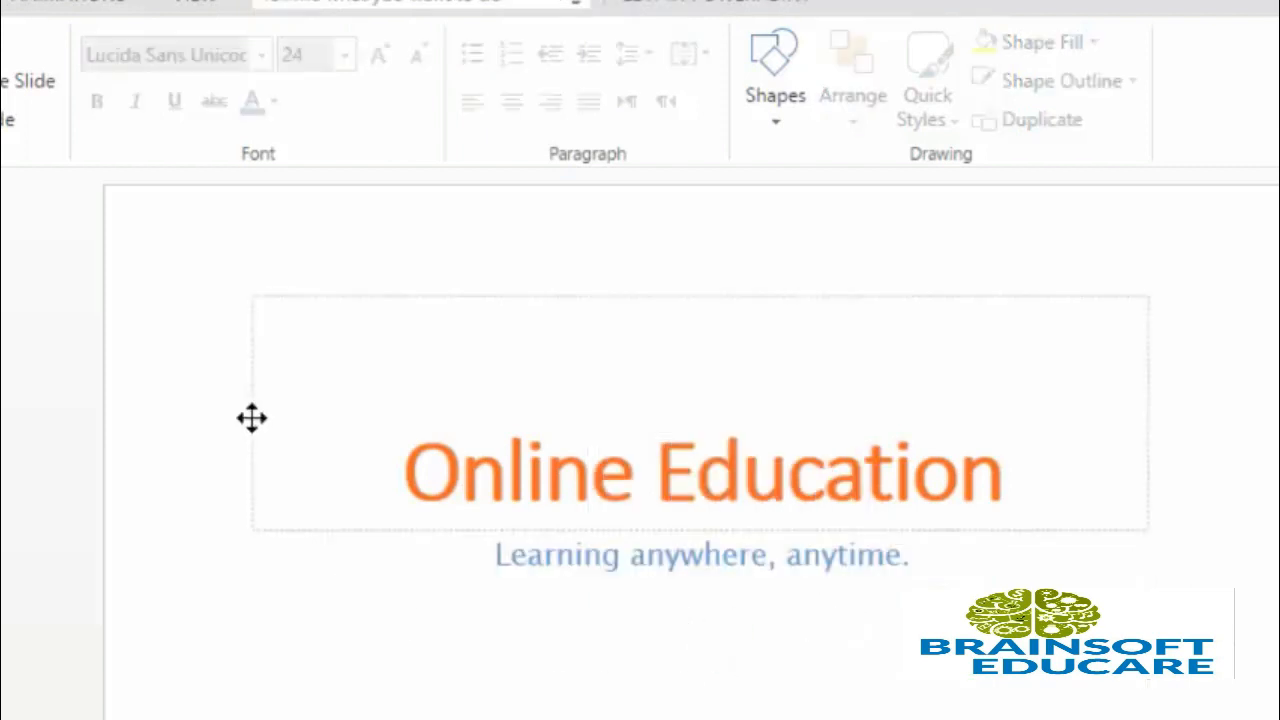
pyautogui.click(51, 440)
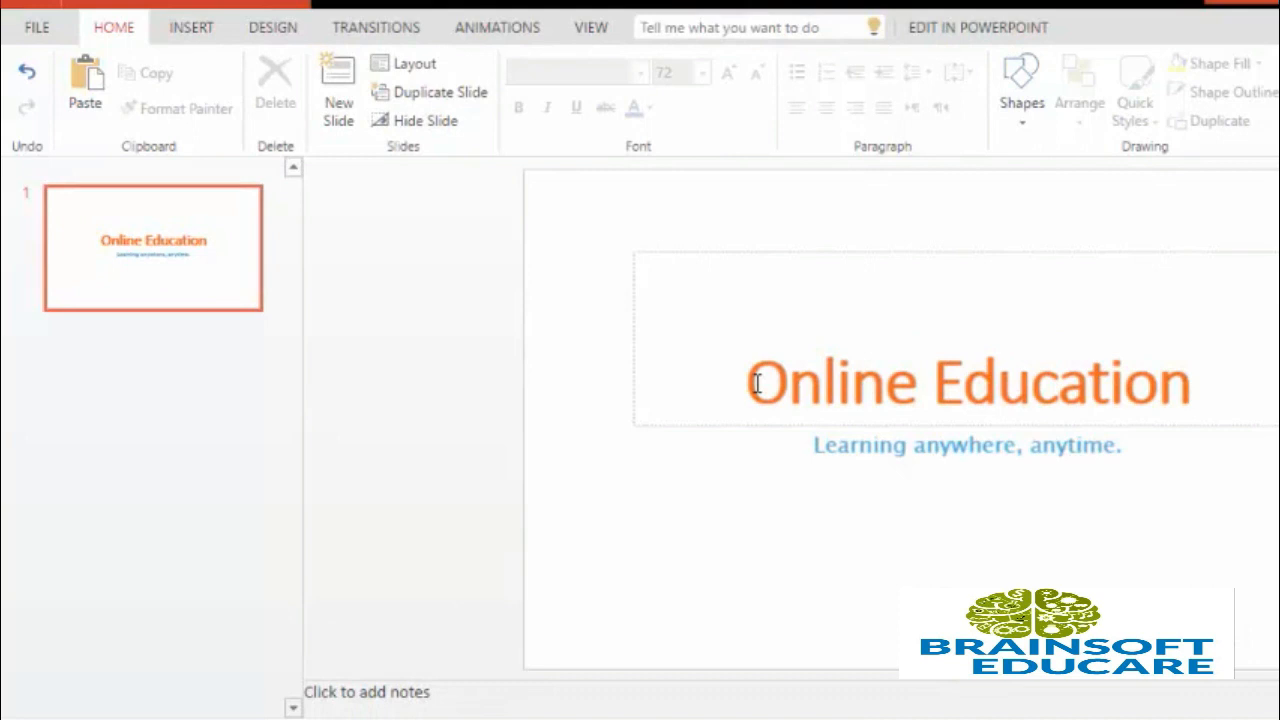
# - Add a new title-and-content slide after the title slide
pyautogui.click(155, 285)
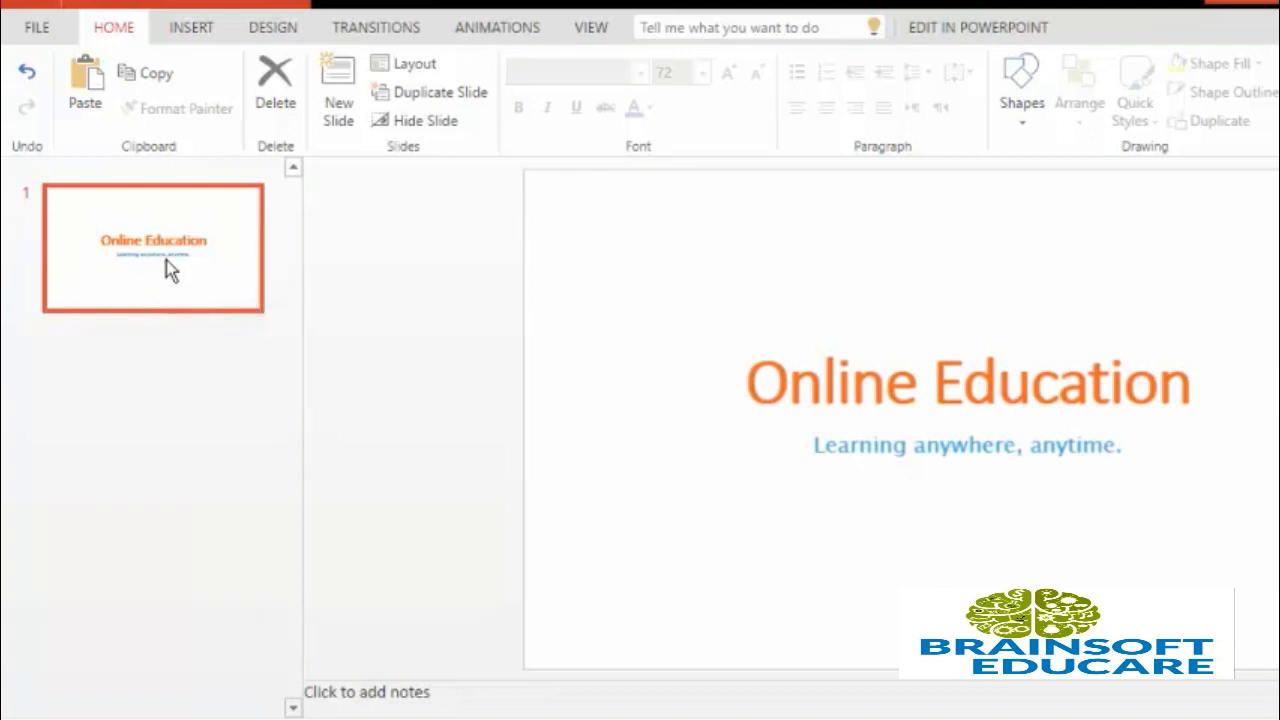
pyautogui.press('Return')
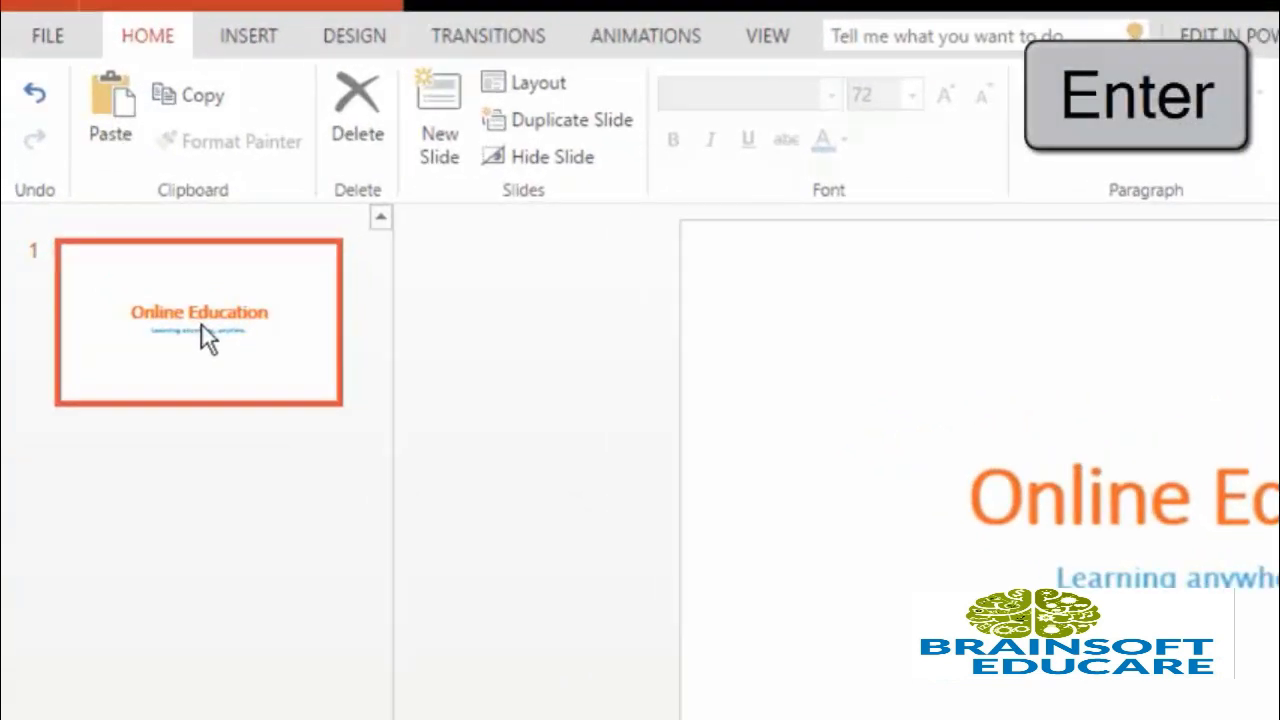
pyautogui.press('Return')
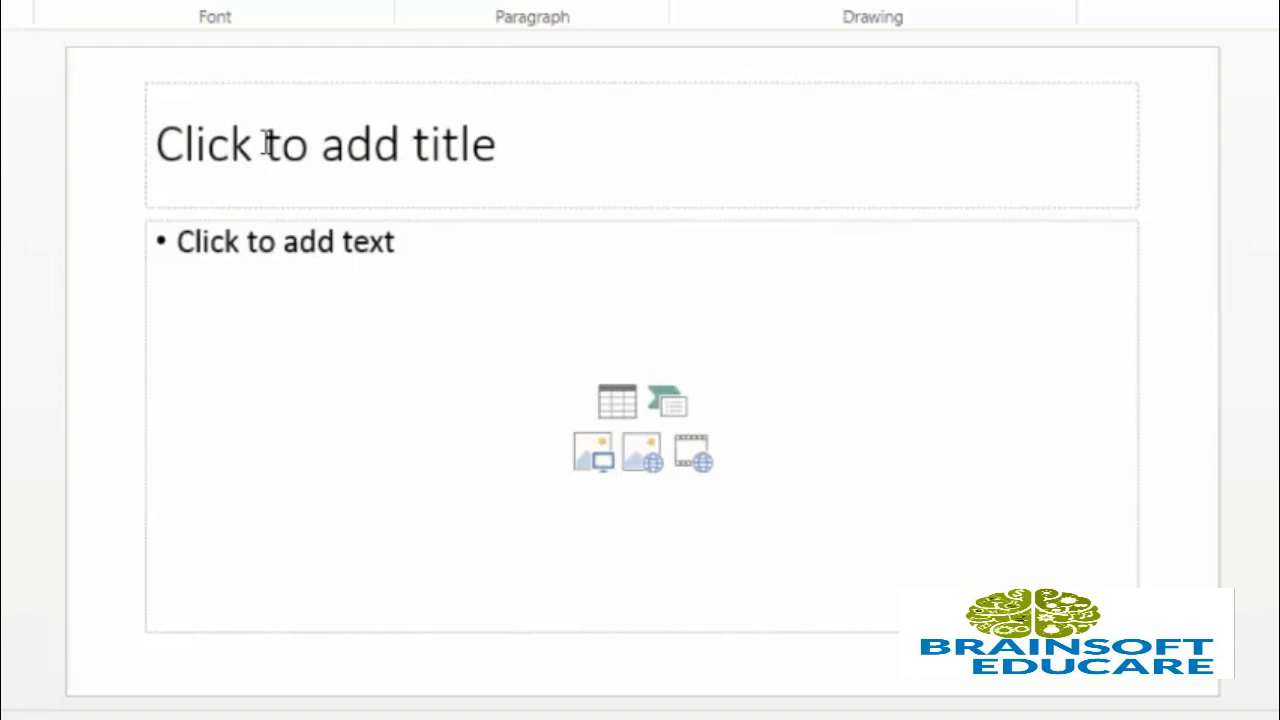
# - Enter "Benefits of Online Education" as the title of the new slide
pyautogui.click(366, 163)
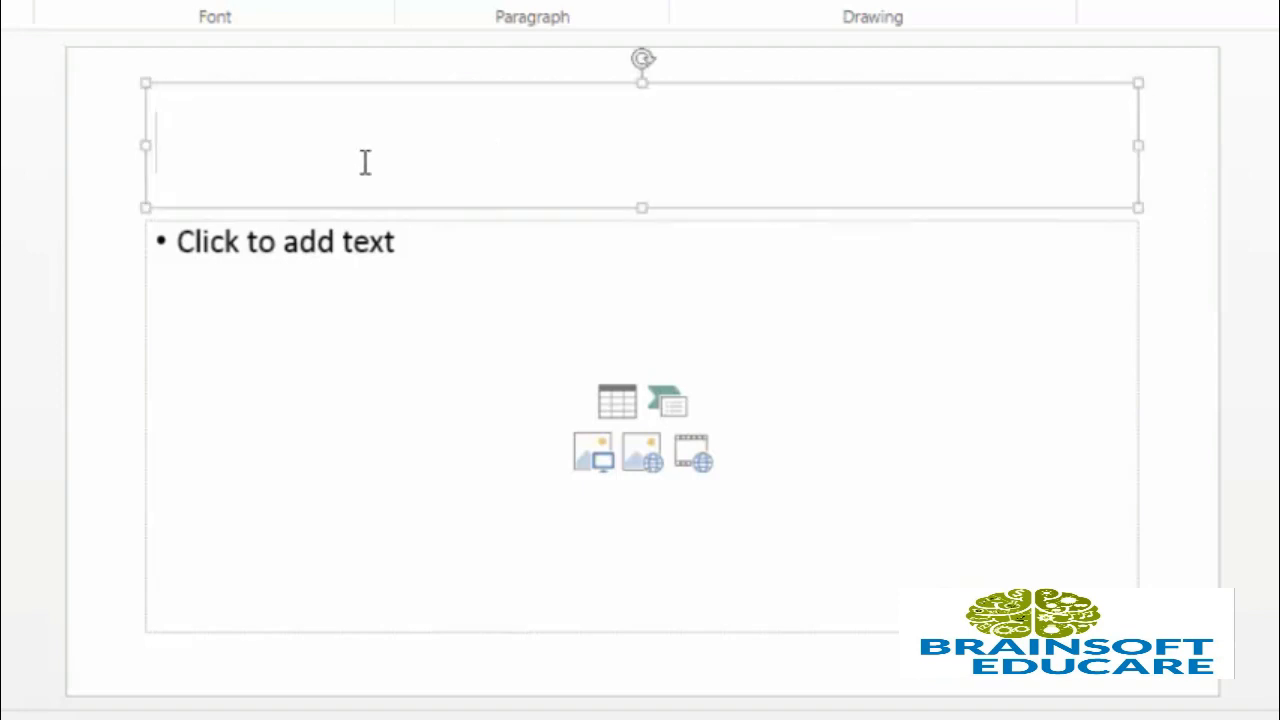
pyautogui.write('Bene')
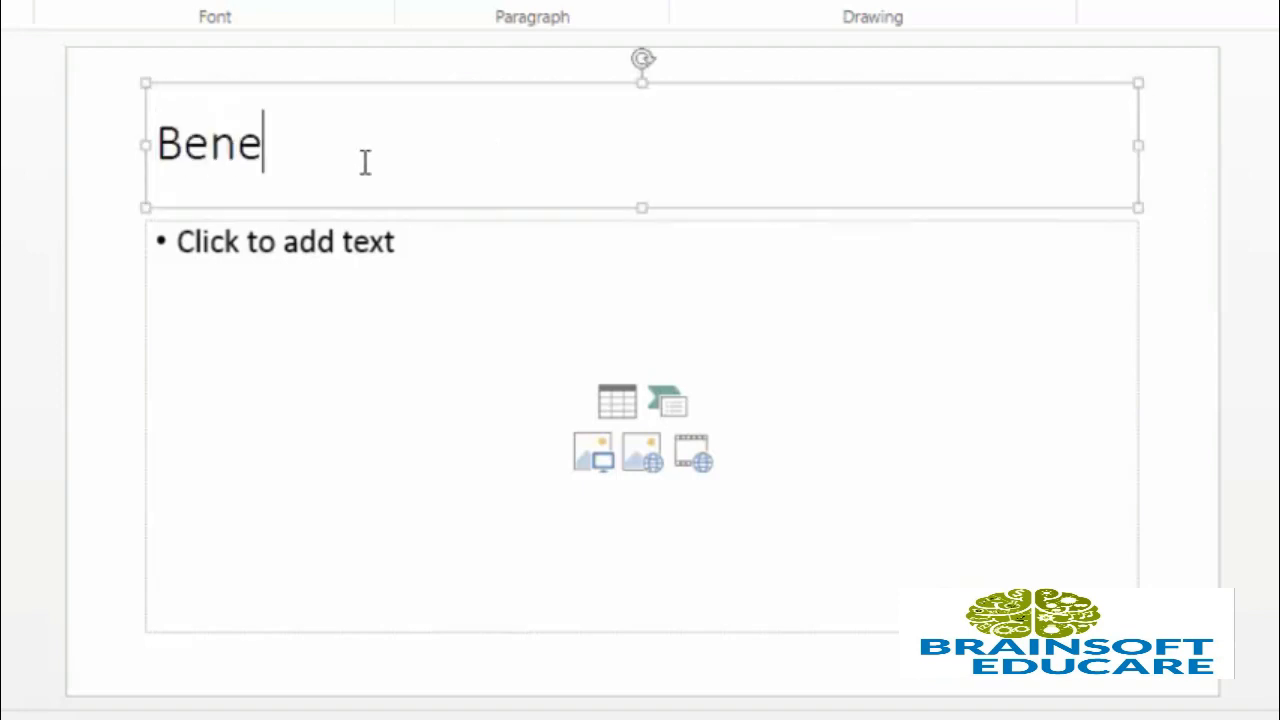
pyautogui.write('fits of ')
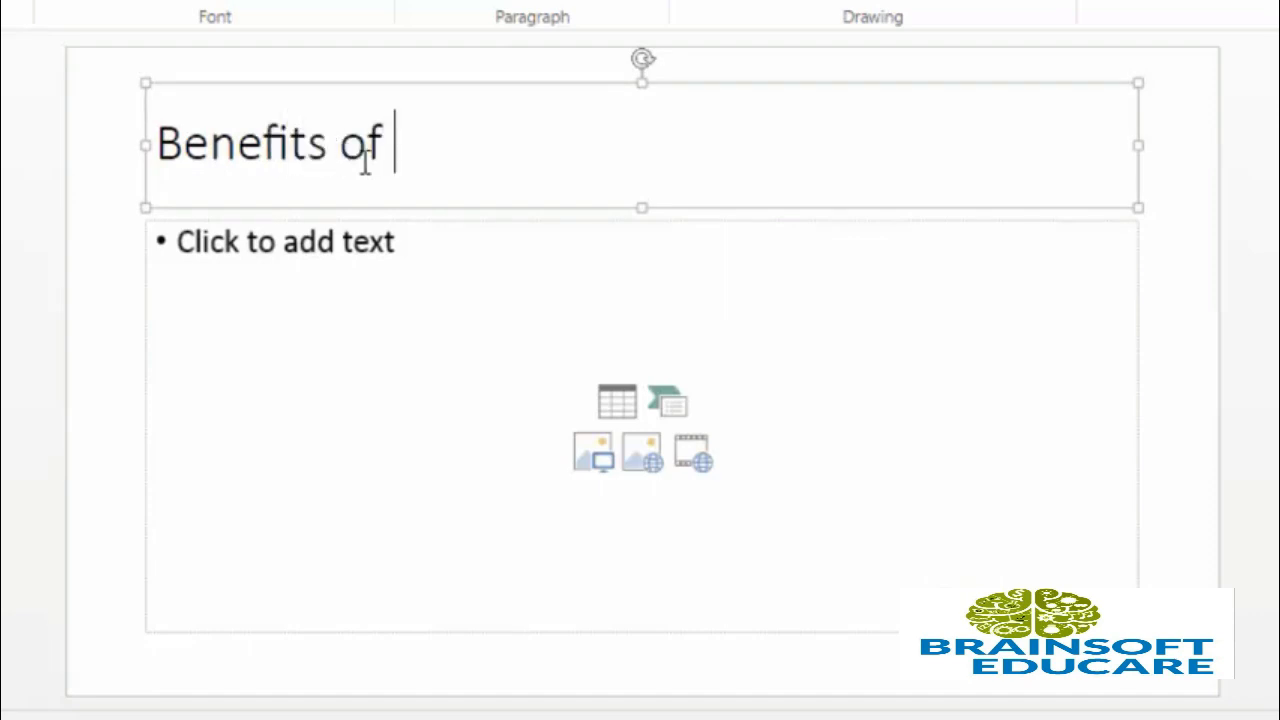
pyautogui.write('Online Edu')
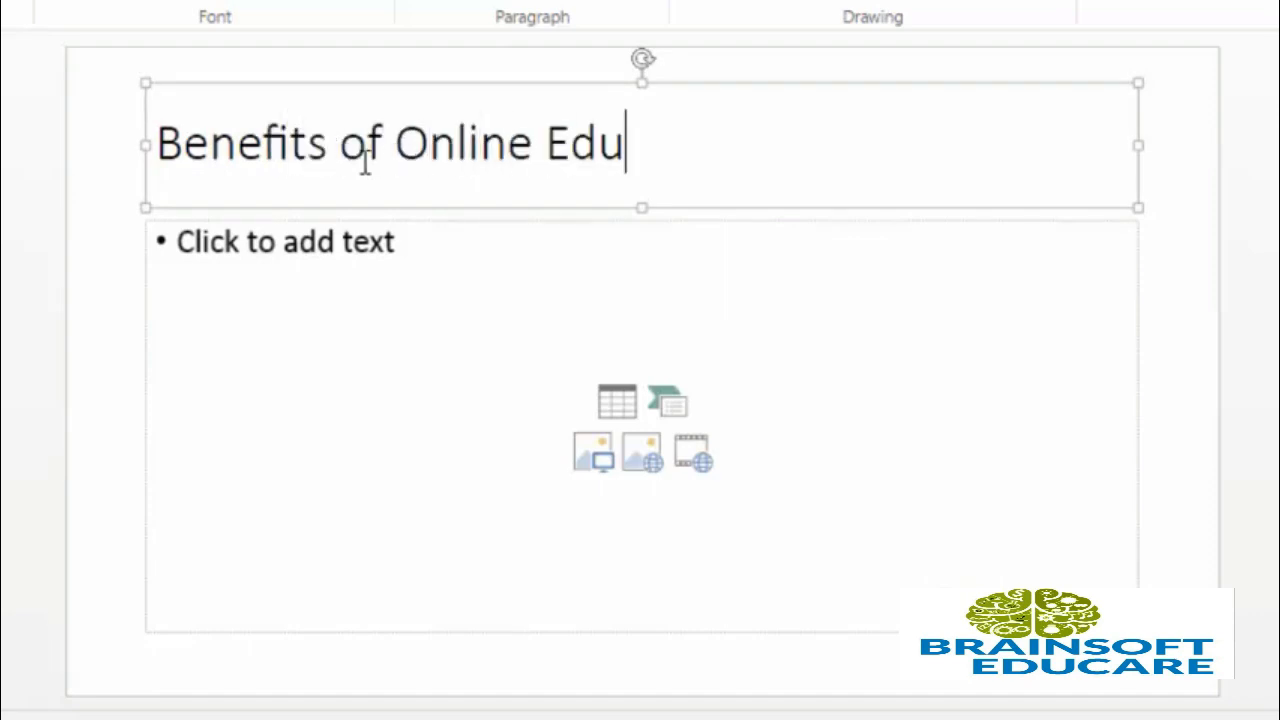
pyautogui.write('cation')
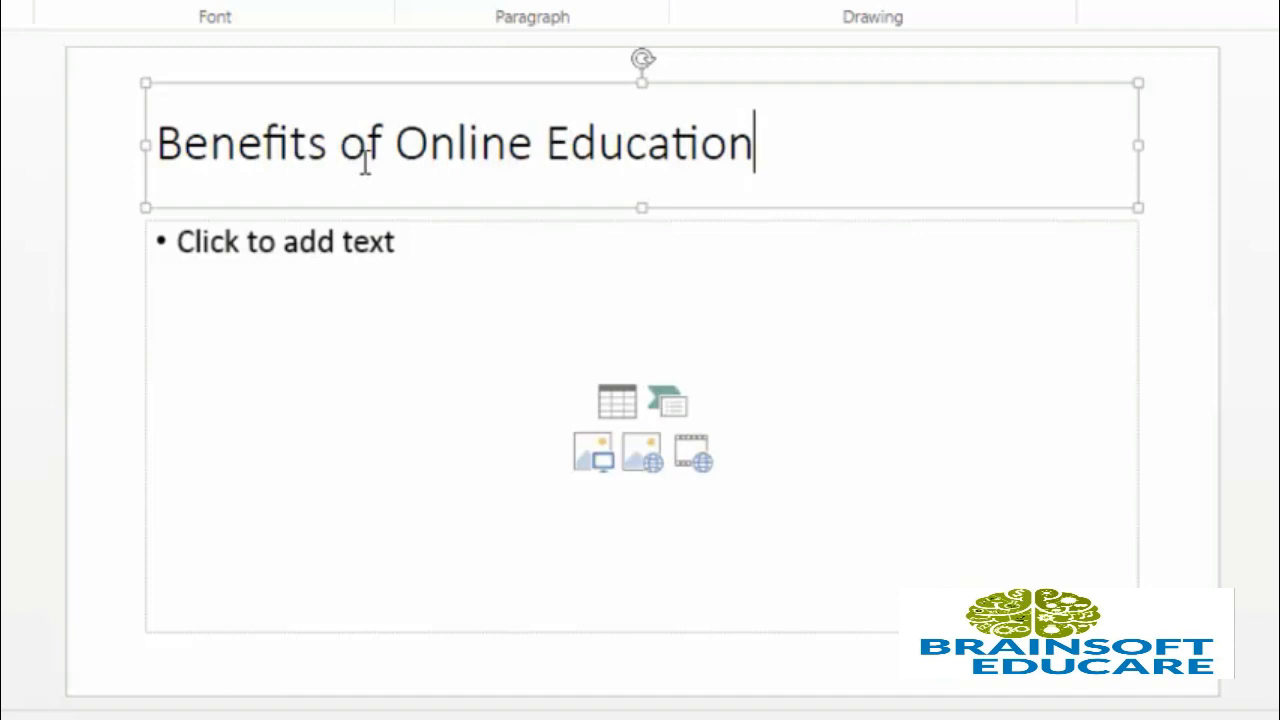
pyautogui.click(357, 263)
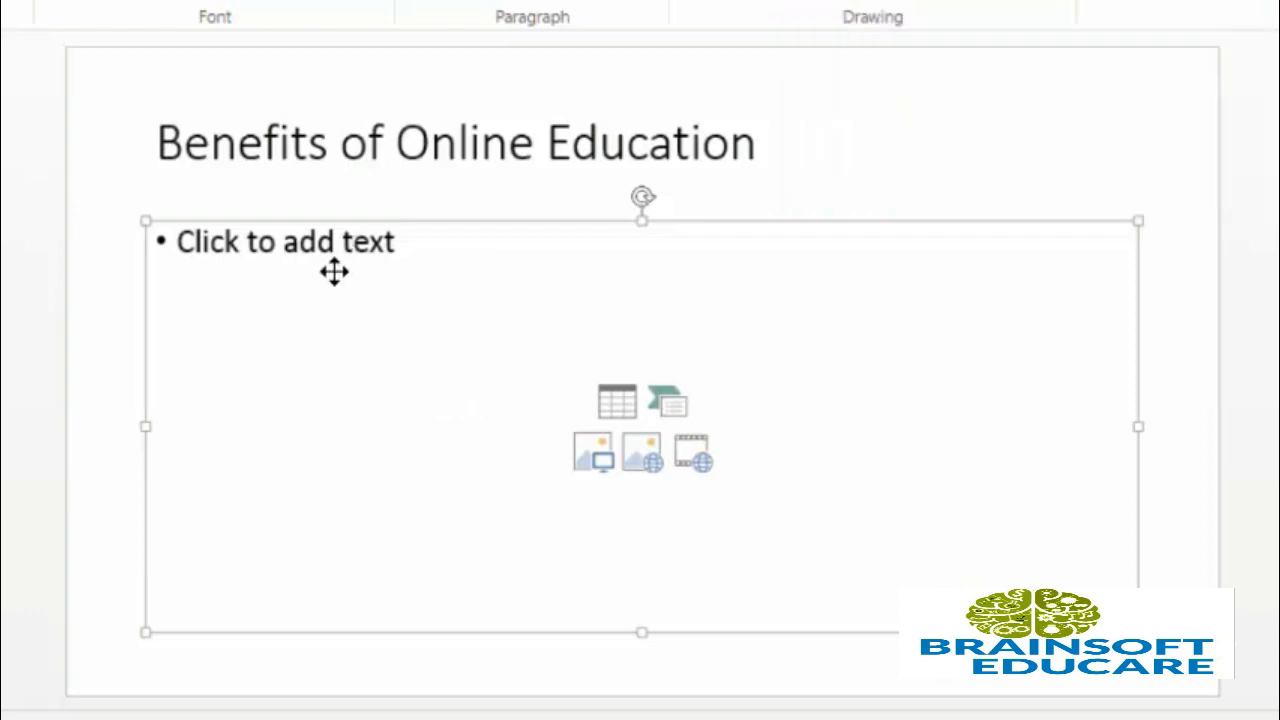
# - Try right and center alignment on the slide title, then return it to left alignment
pyautogui.click(266, 143)
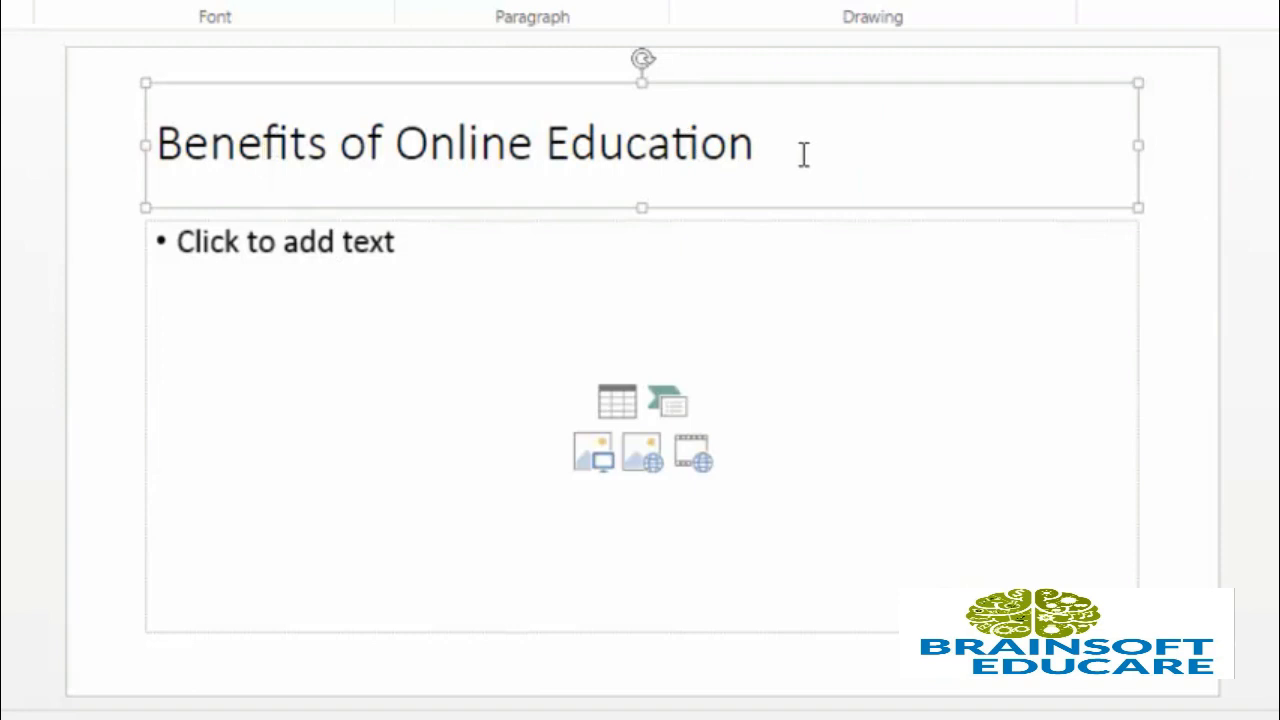
pyautogui.click(763, 143)
pyautogui.moveTo(763, 143); pyautogui.dragTo(2, 154)
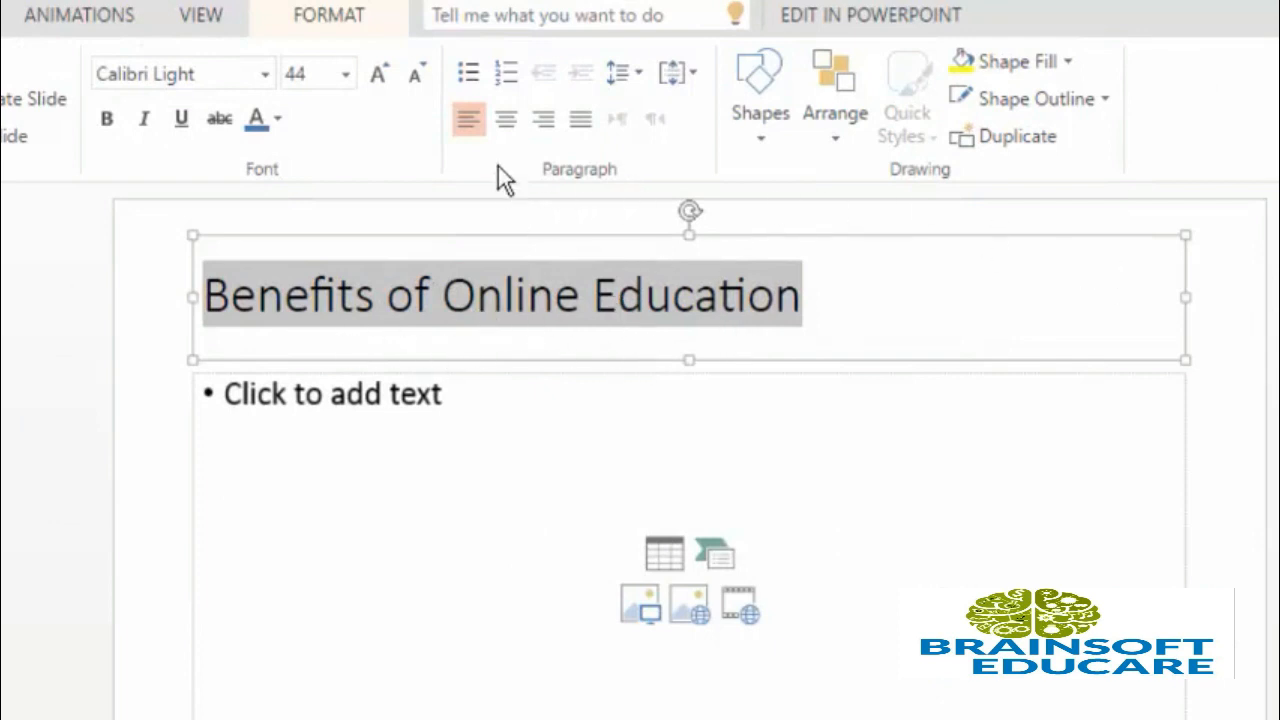
pyautogui.click(543, 119)
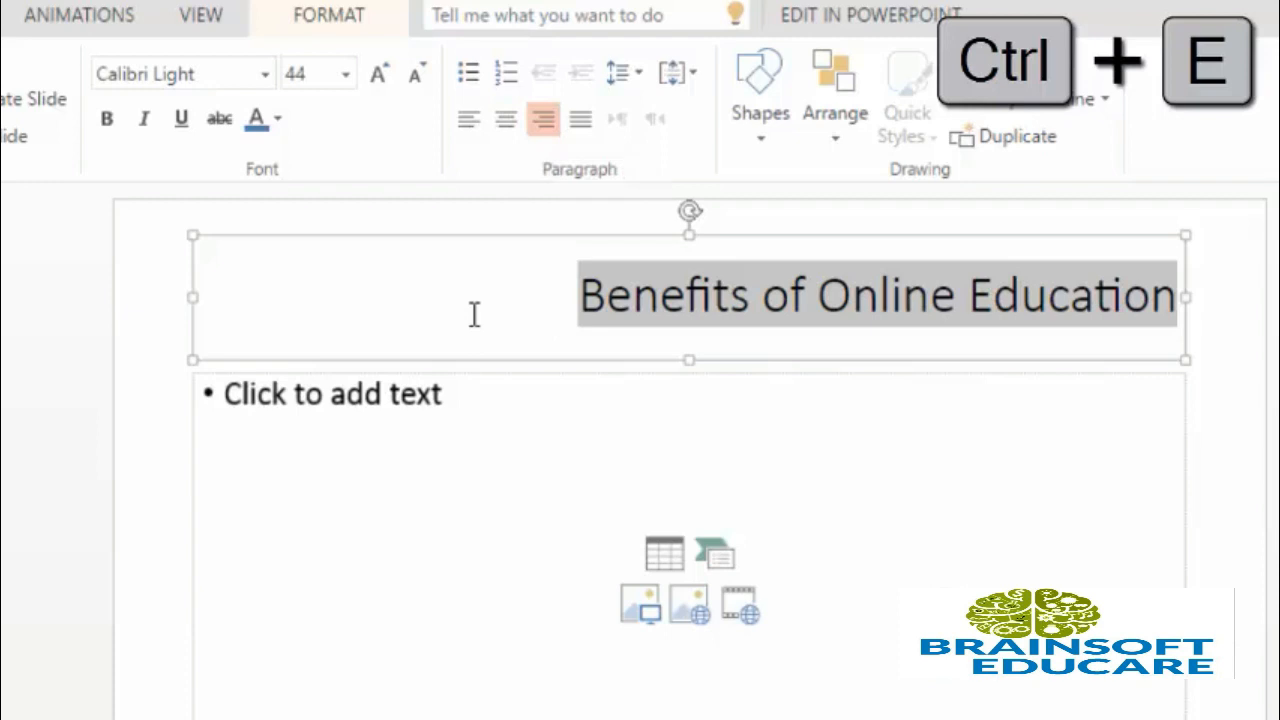
pyautogui.hotkey('ctrl', 'e')
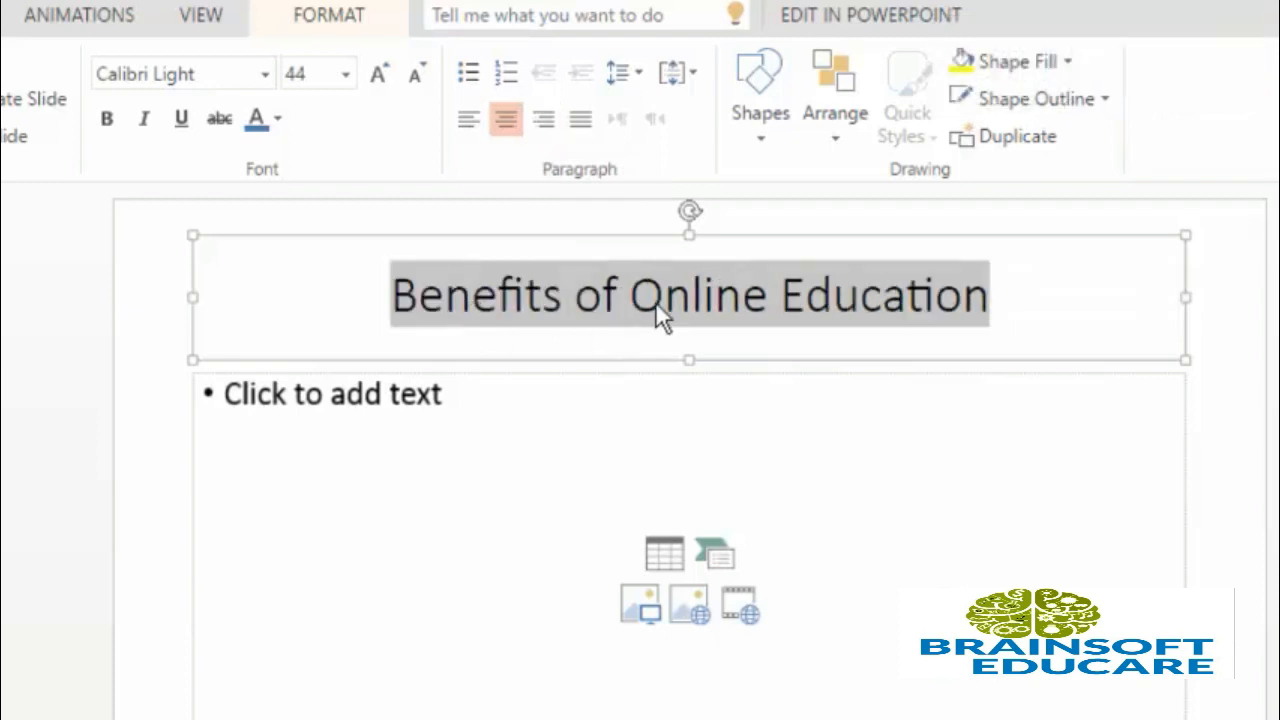
pyautogui.click(467, 130)
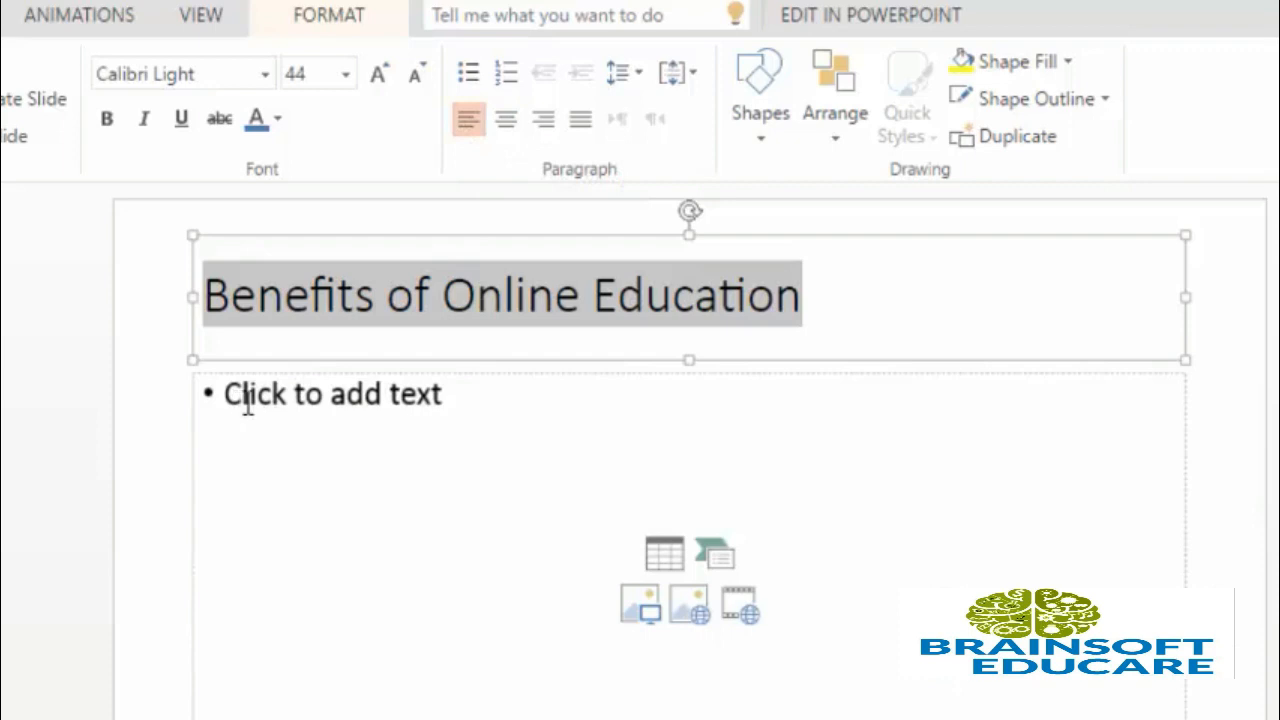
pyautogui.click(511, 406)
pyautogui.click(835, 297)
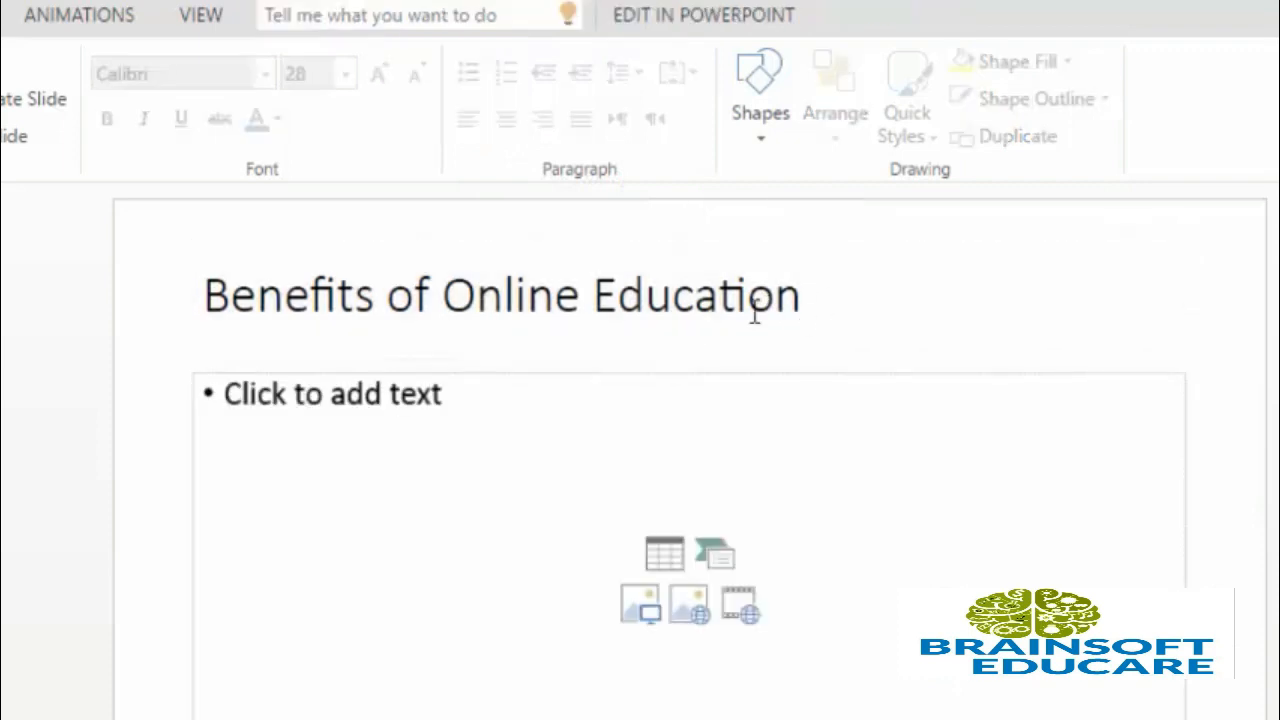
# - Color the title "Benefits of Online Education" with the theme orange and make it bold
pyautogui.click(756, 309)
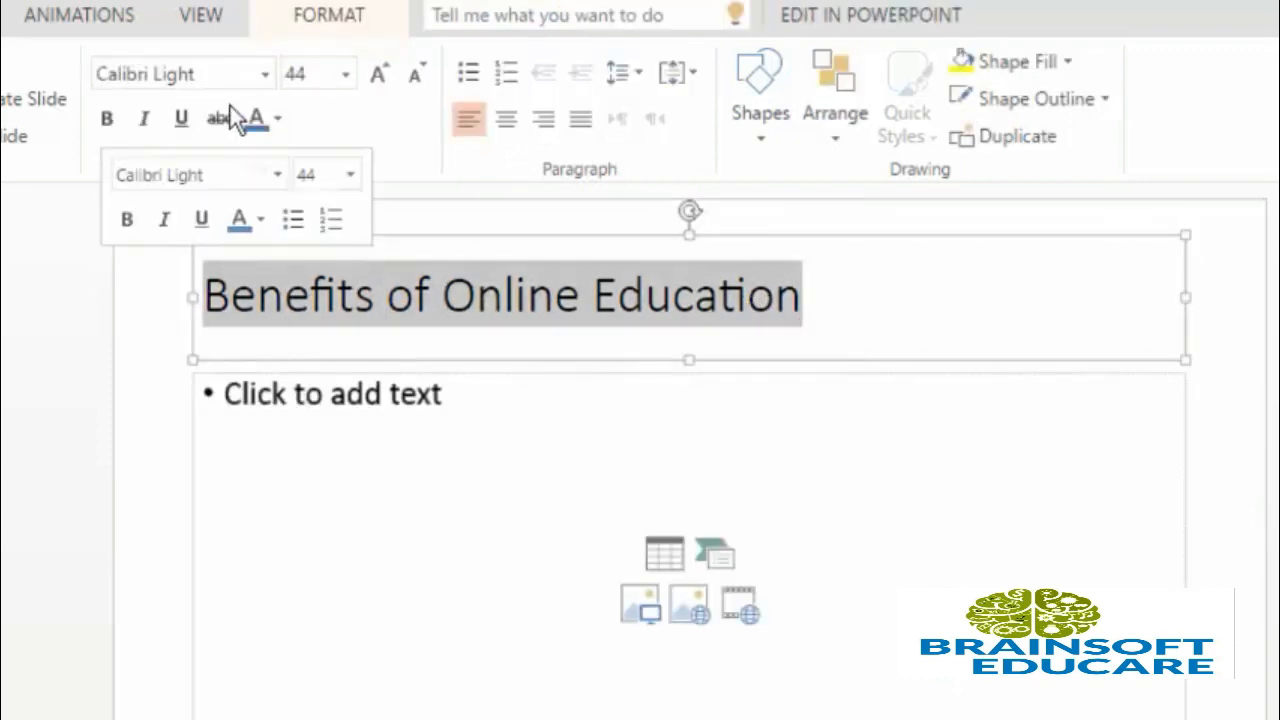
pyautogui.click(276, 121)
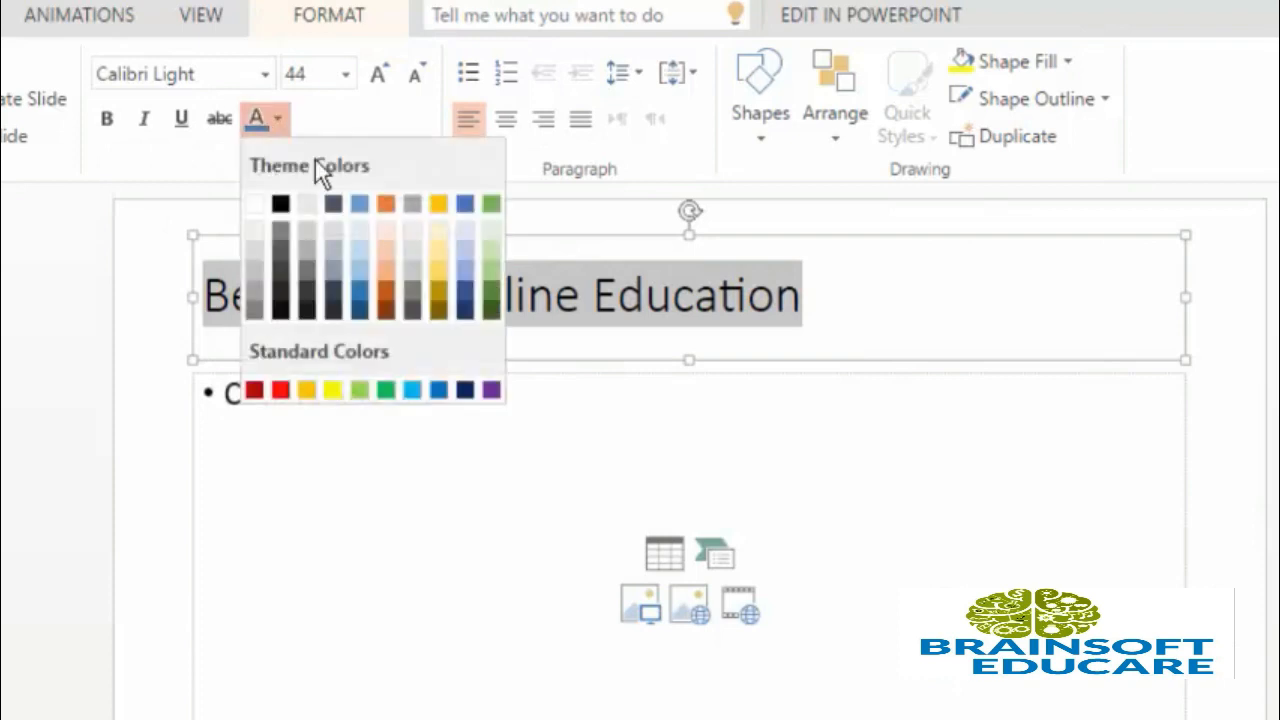
pyautogui.click(385, 205)
pyautogui.click(673, 297)
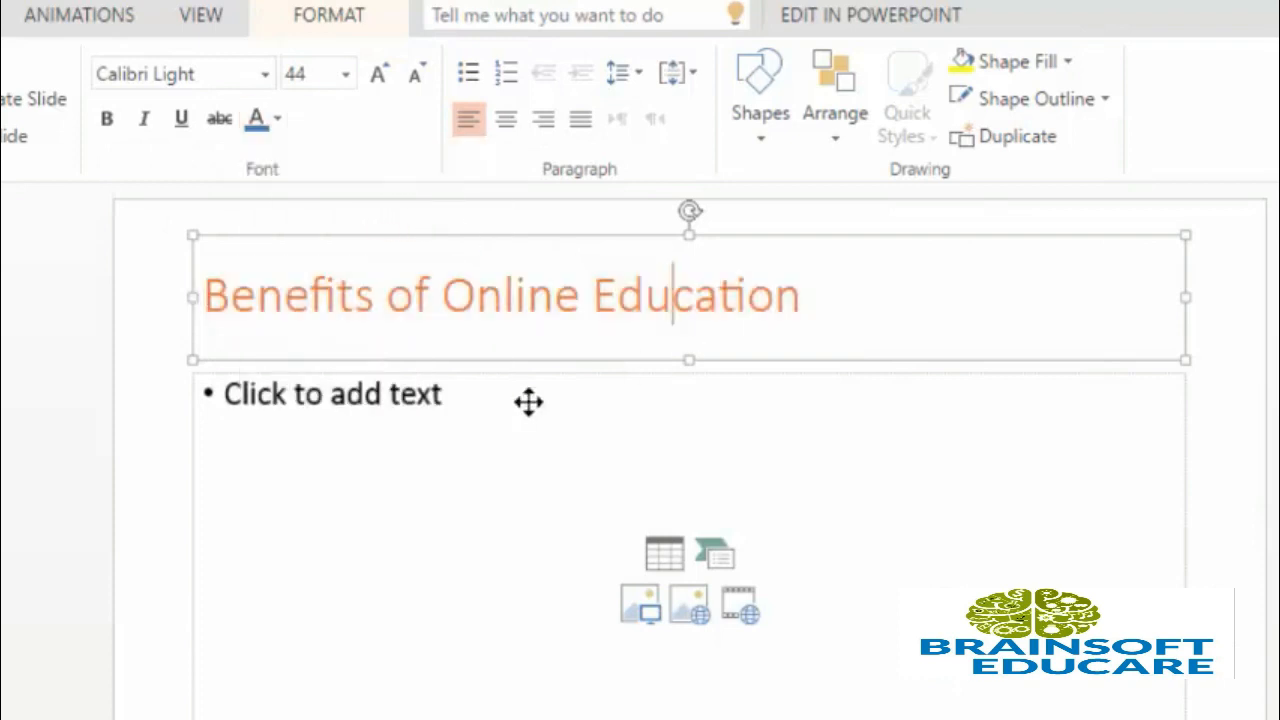
pyautogui.moveTo(790, 292); pyautogui.dragTo(202, 295)
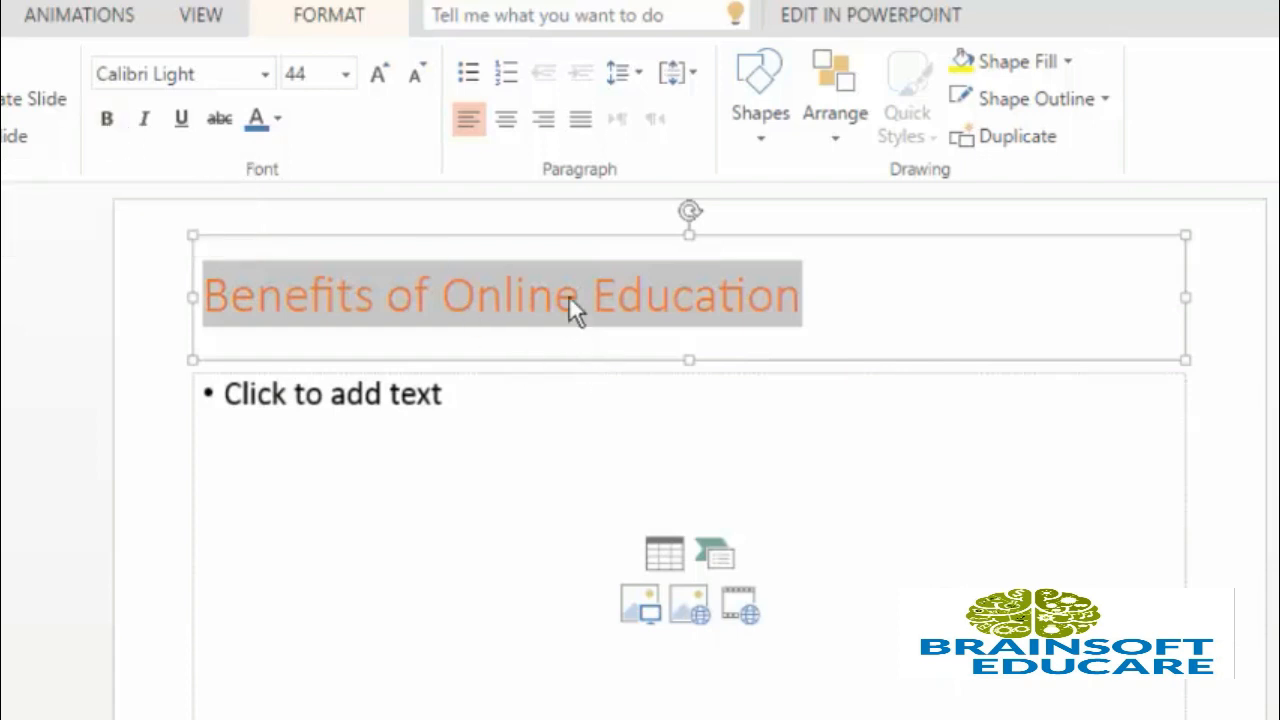
pyautogui.click(104, 120)
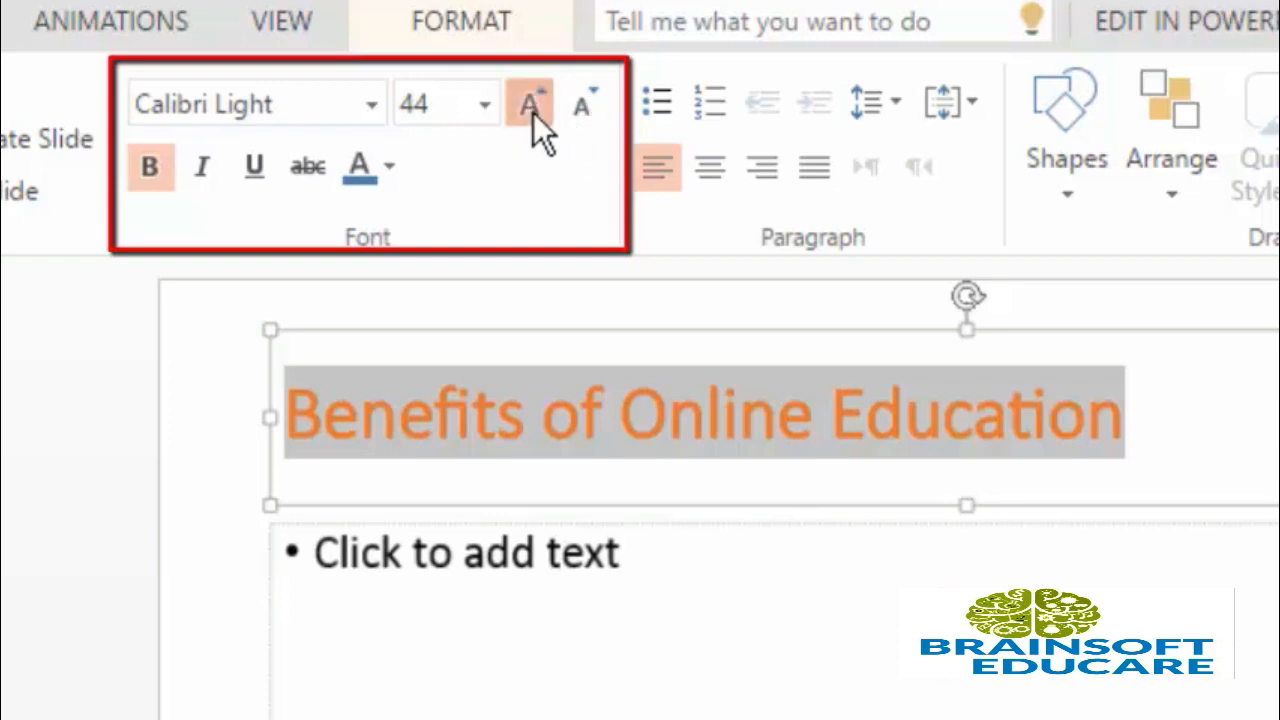
# - Try a font size of 48, italic, underline and strikethrough on the slide title, reverting each one
pyautogui.click(533, 112)
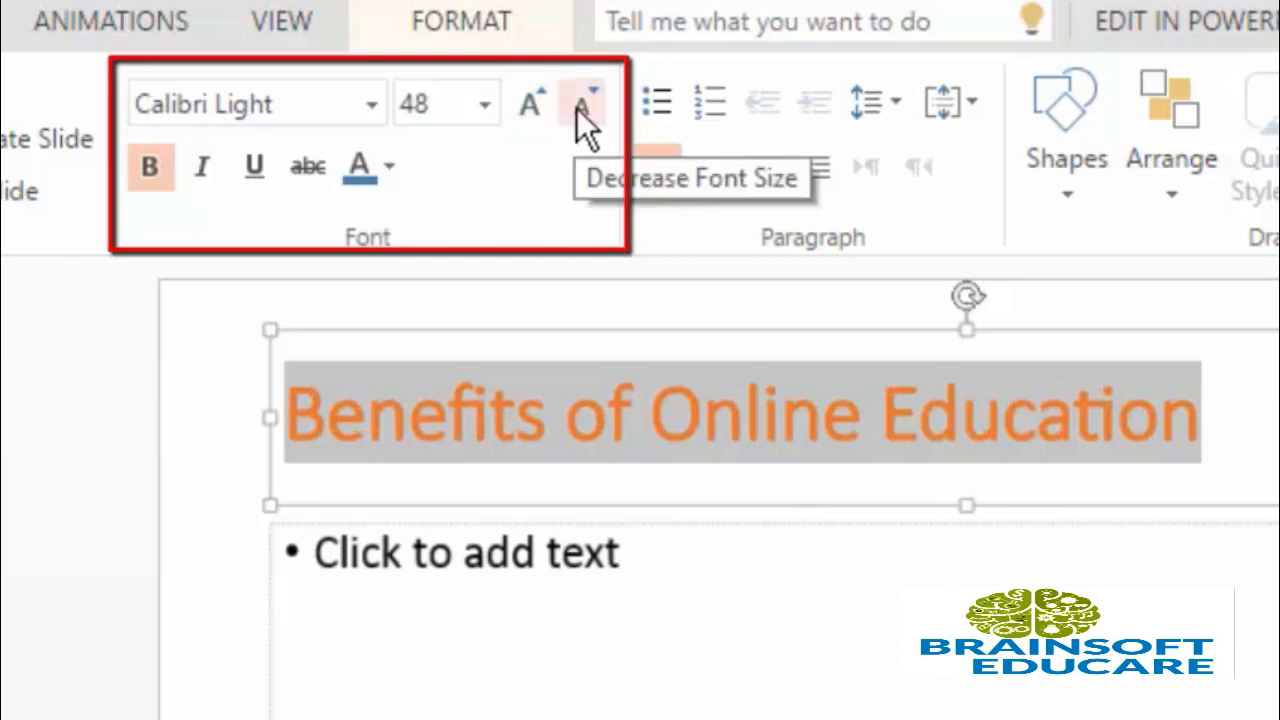
pyautogui.click(579, 108)
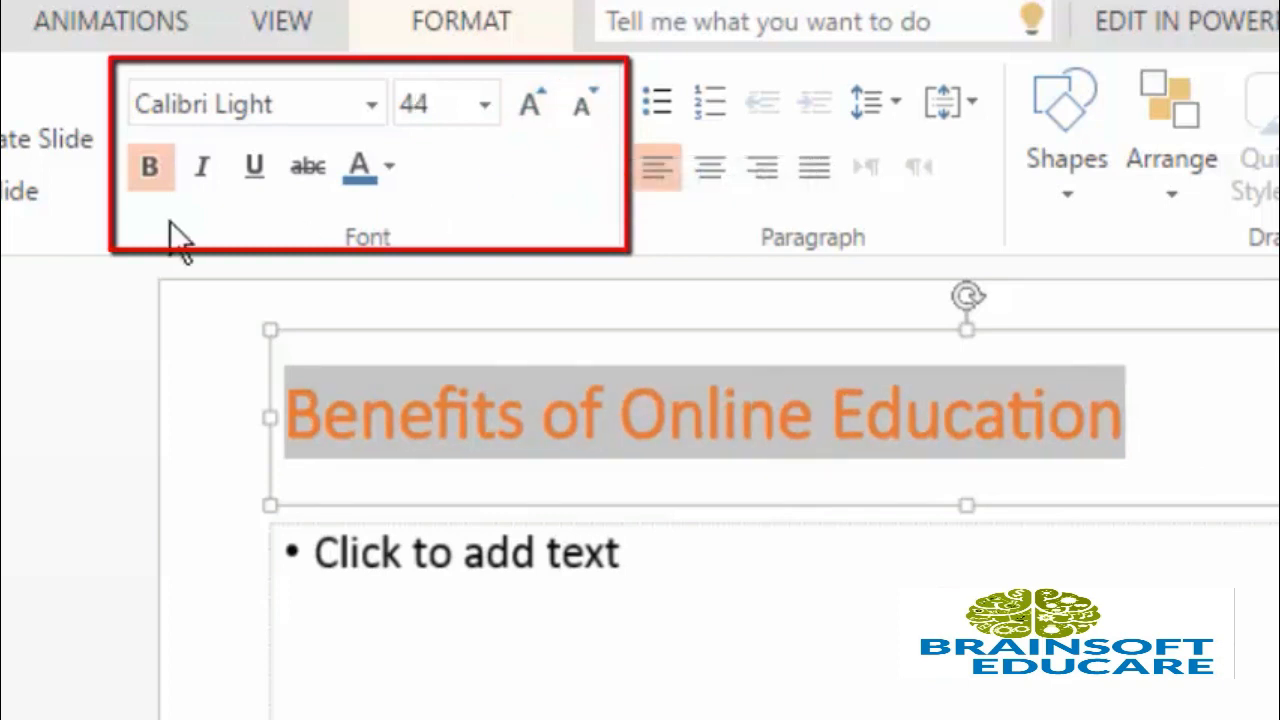
pyautogui.click(203, 168)
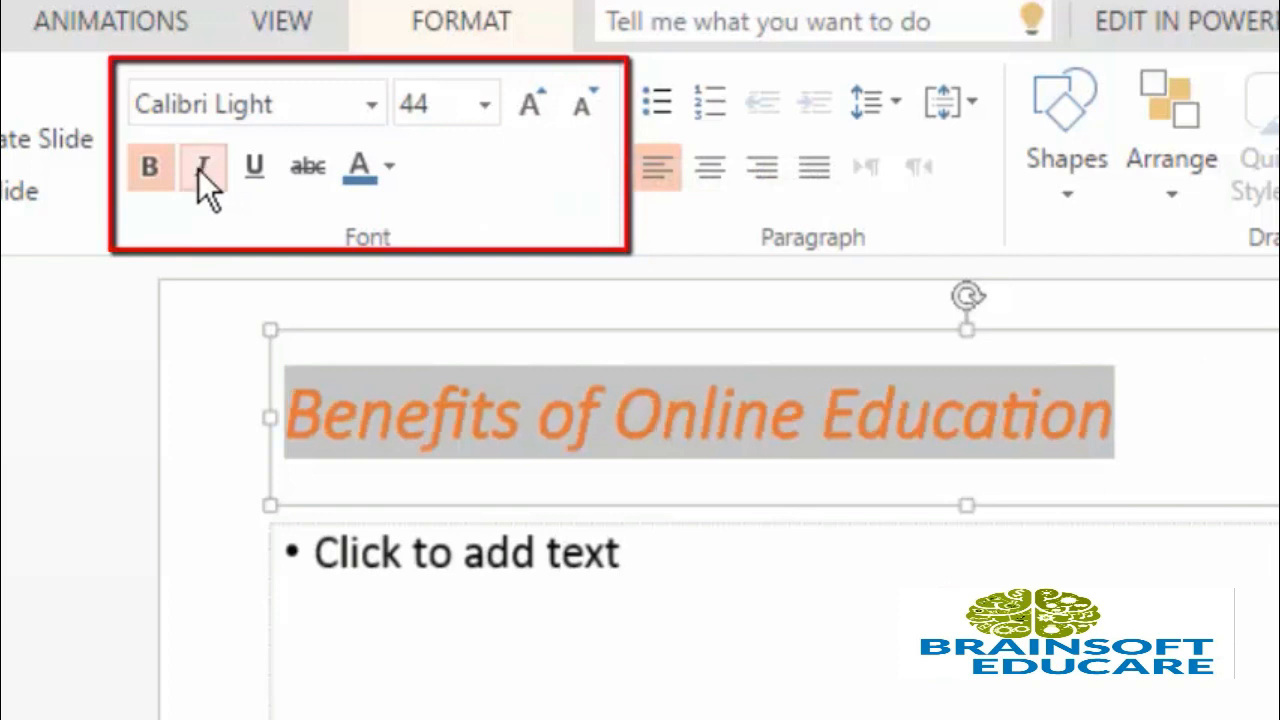
pyautogui.click(199, 169)
pyautogui.click(250, 166)
pyautogui.click(250, 166)
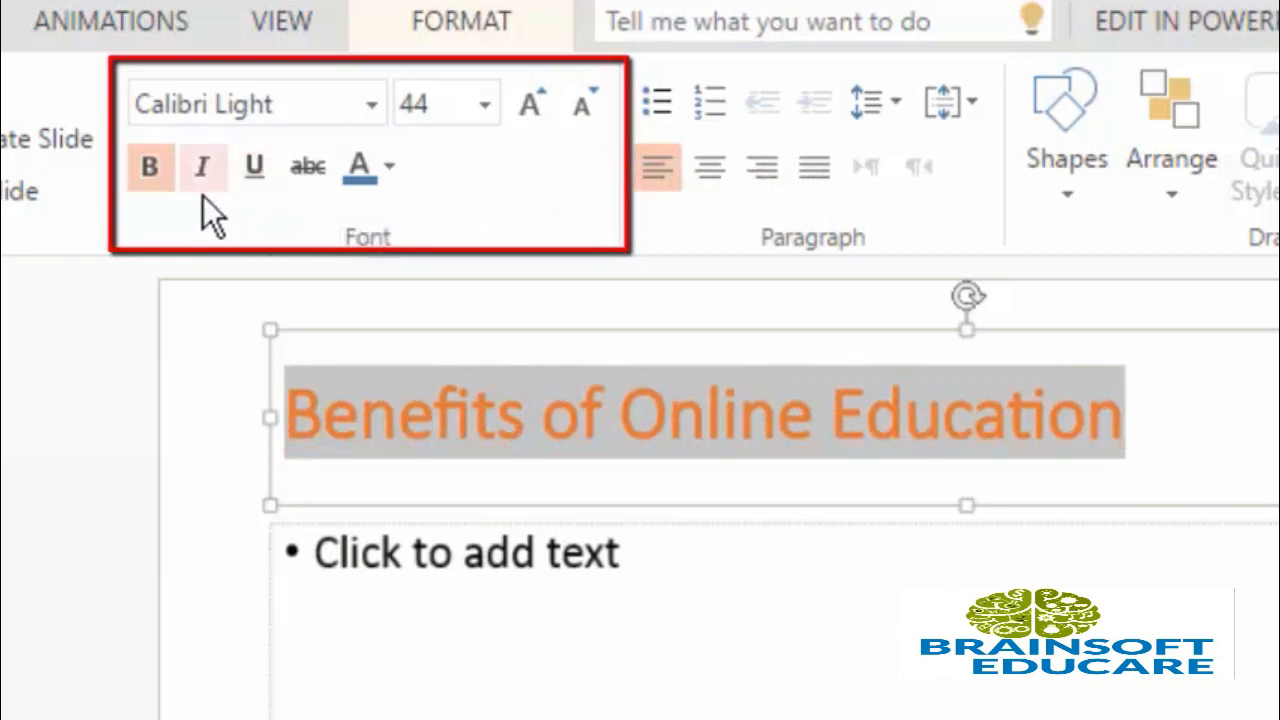
pyautogui.click(307, 167)
pyautogui.click(307, 167)
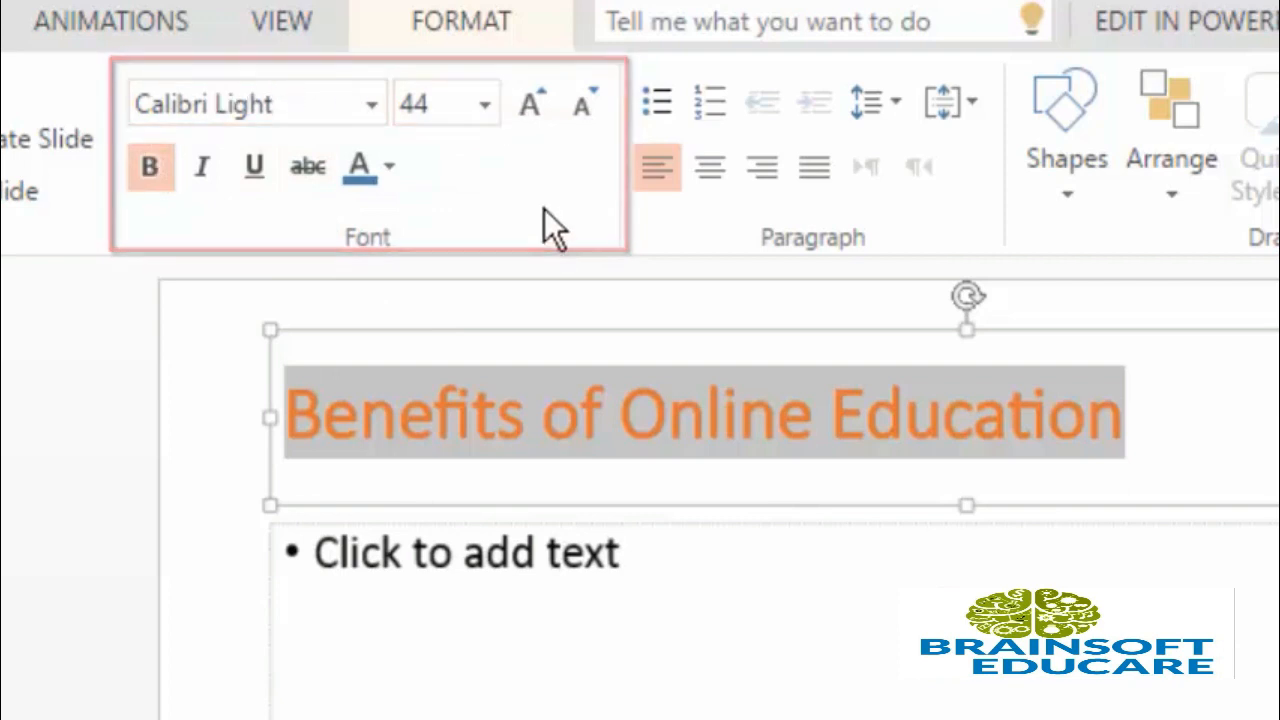
# - Enter the bullet "You can learn anywhere, anytime." in the content placeholder below the title
pyautogui.click(466, 551)
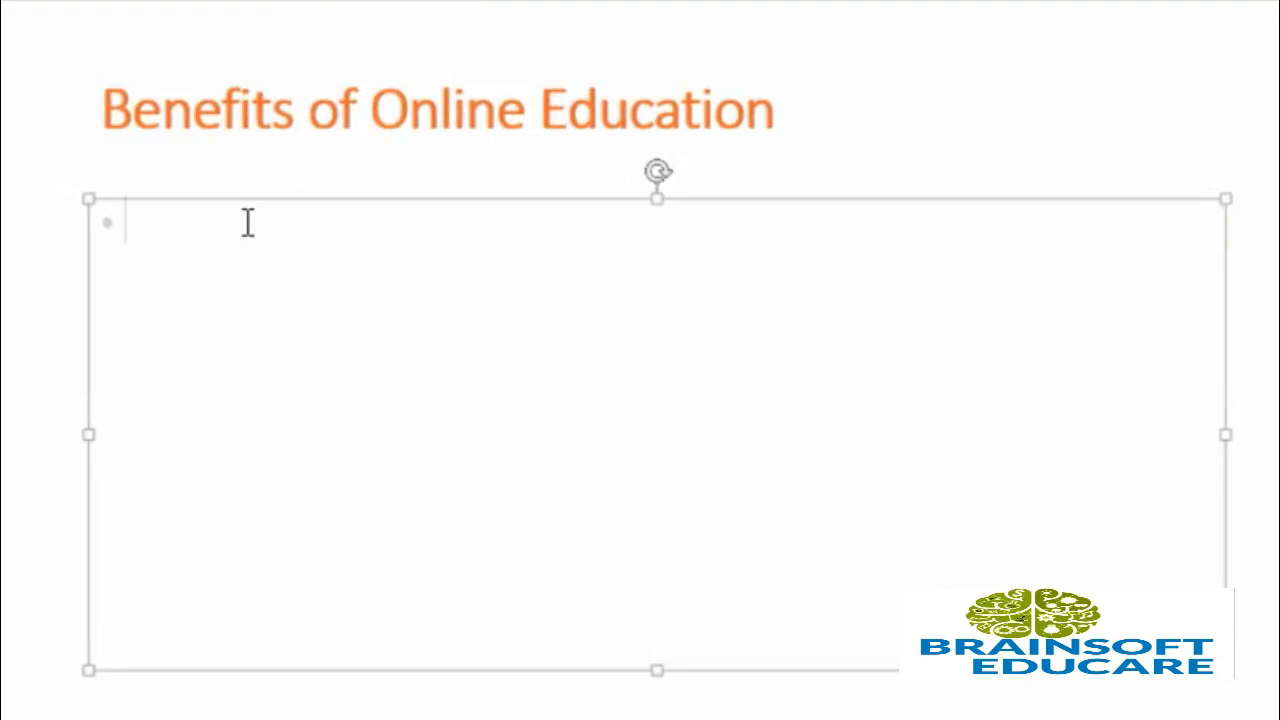
pyautogui.write('You can learn anye')
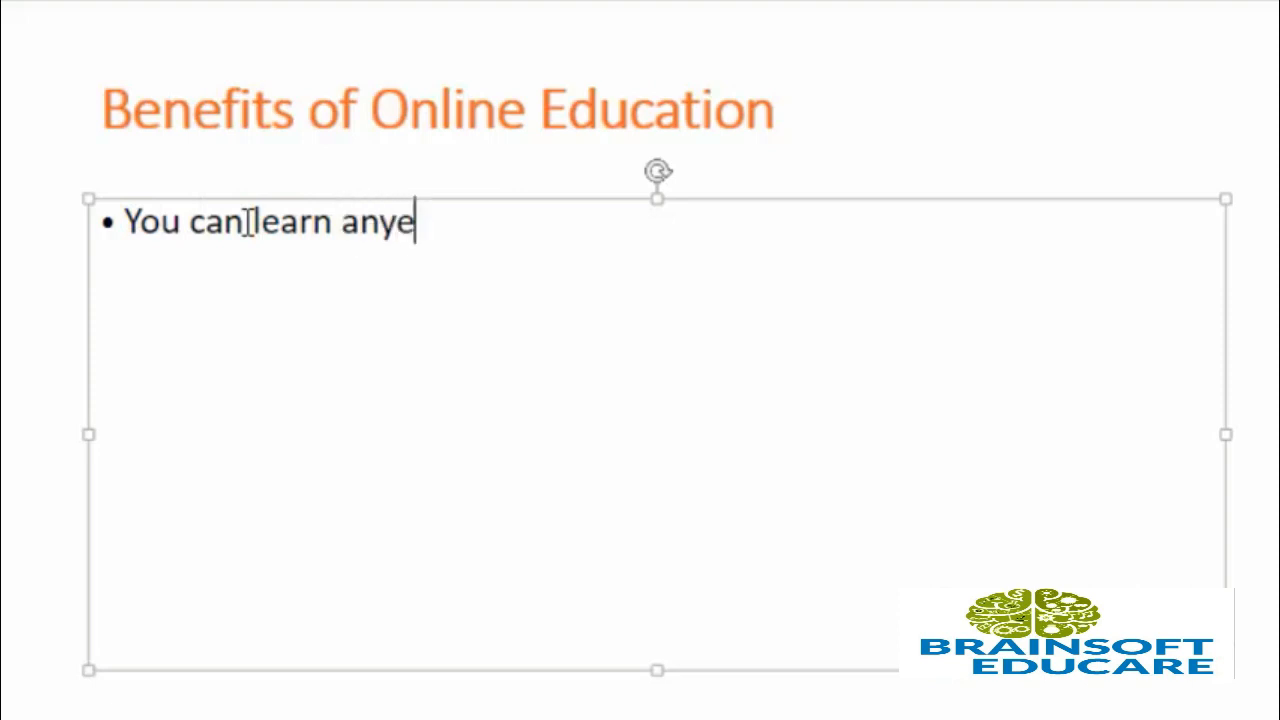
pyautogui.press('BackSpace')
pyautogui.write('where,')
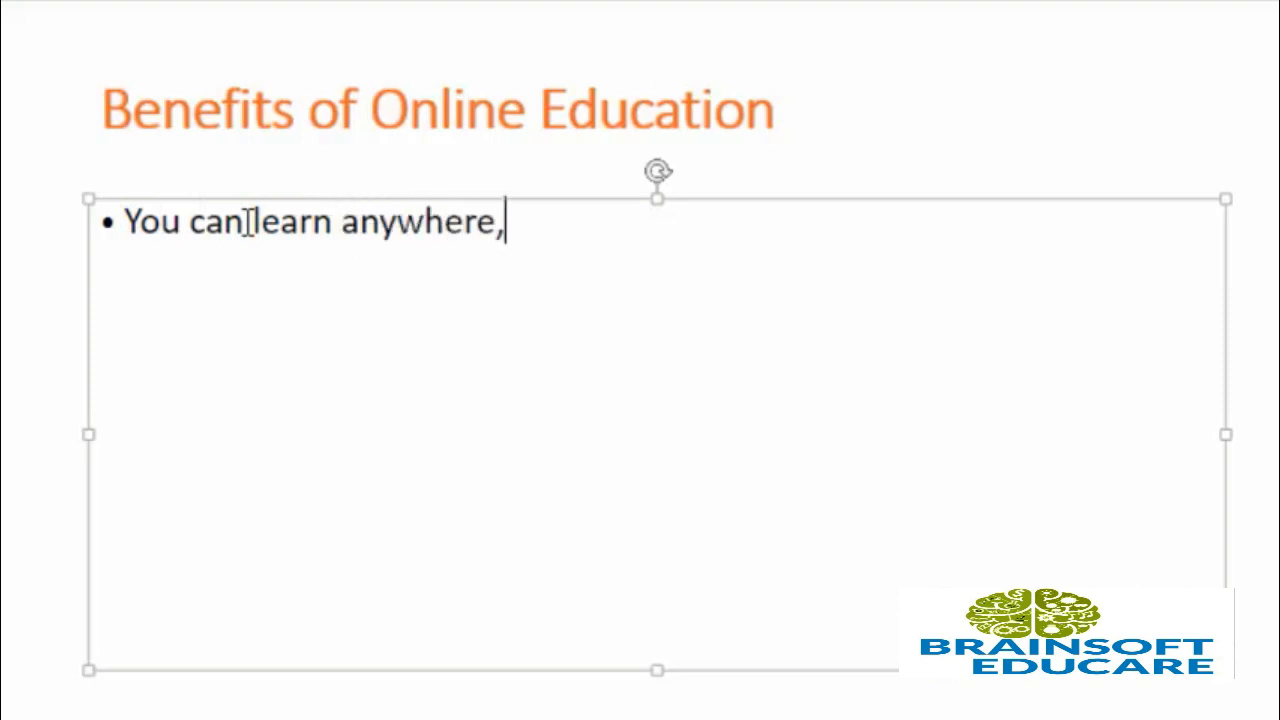
pyautogui.write(' anytime.')
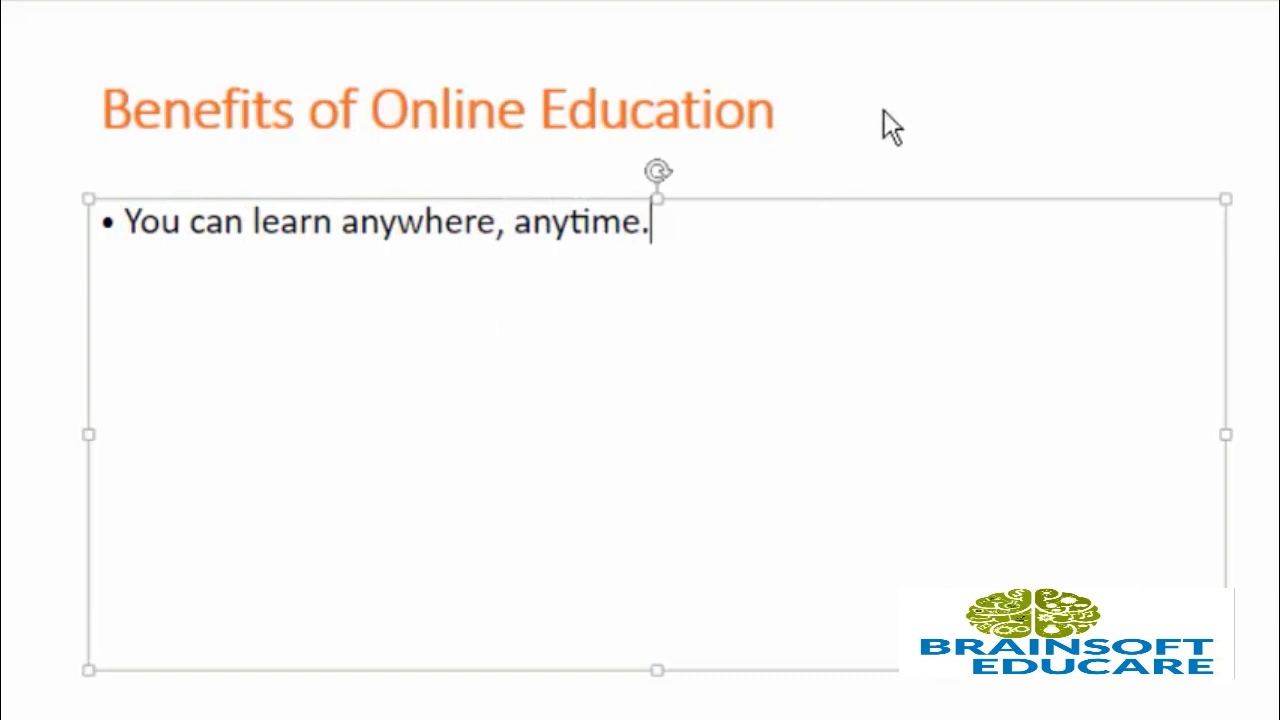
pyautogui.click(862, 162)
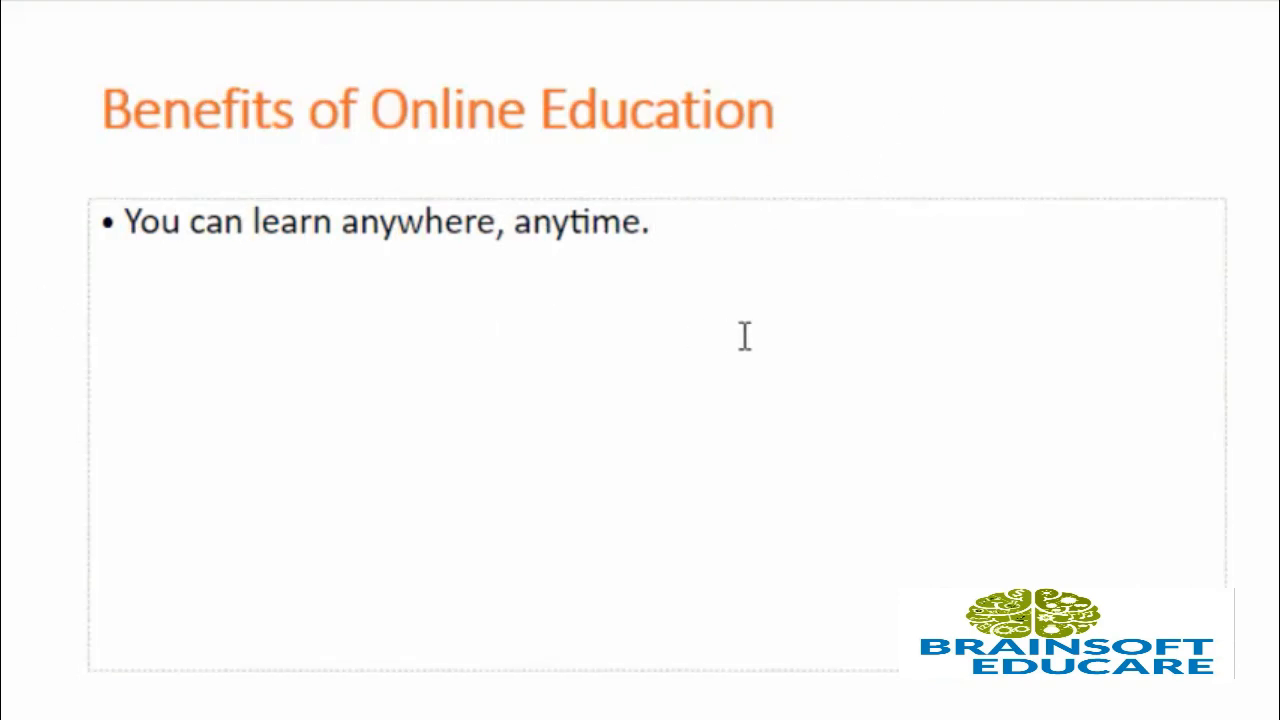